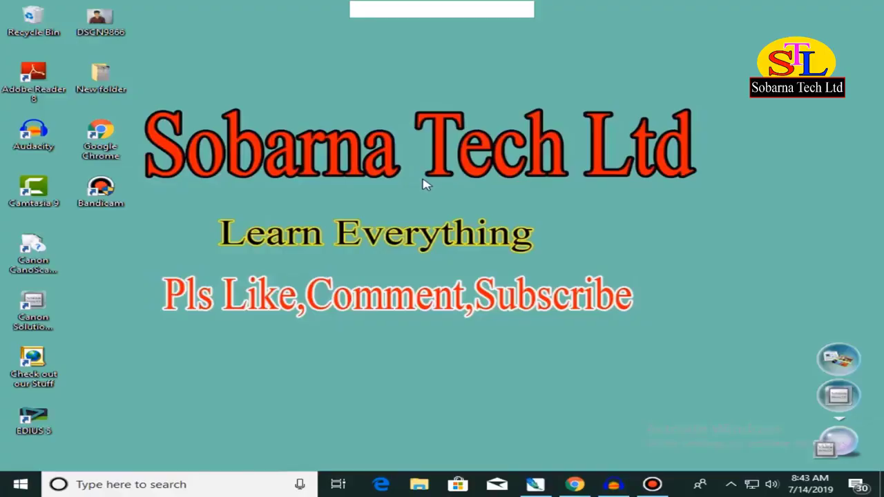
Refresh the Windows desktop from its right-click menu
right_click(379, 118)
left_click(408, 148)
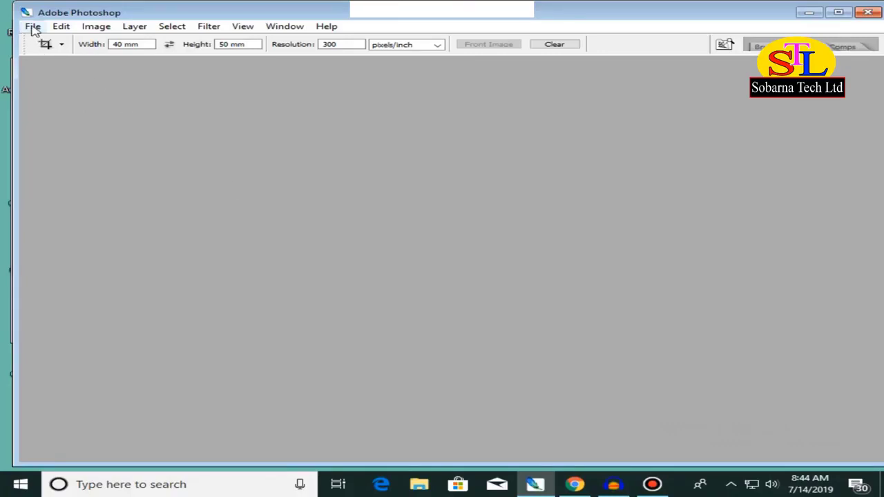
Open DSCN9866 from the Desktop, reposition its window and show the toolbox and palettes
left_click(33, 27)
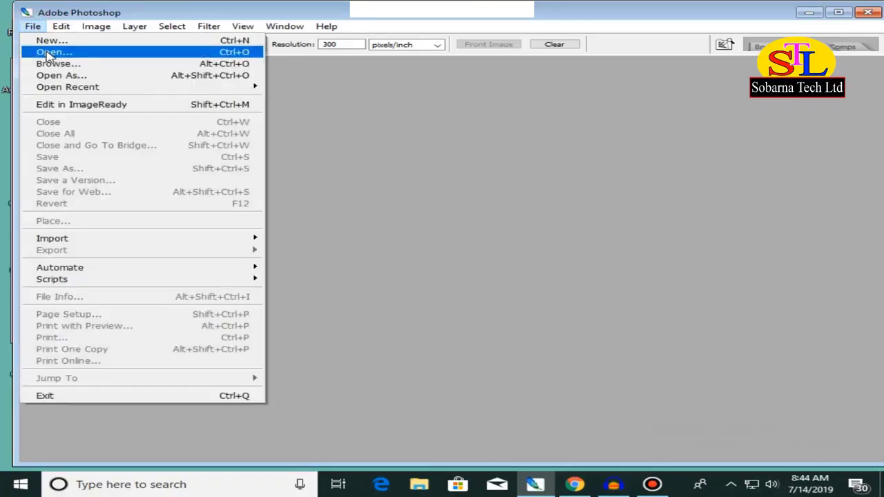
left_click(48, 53)
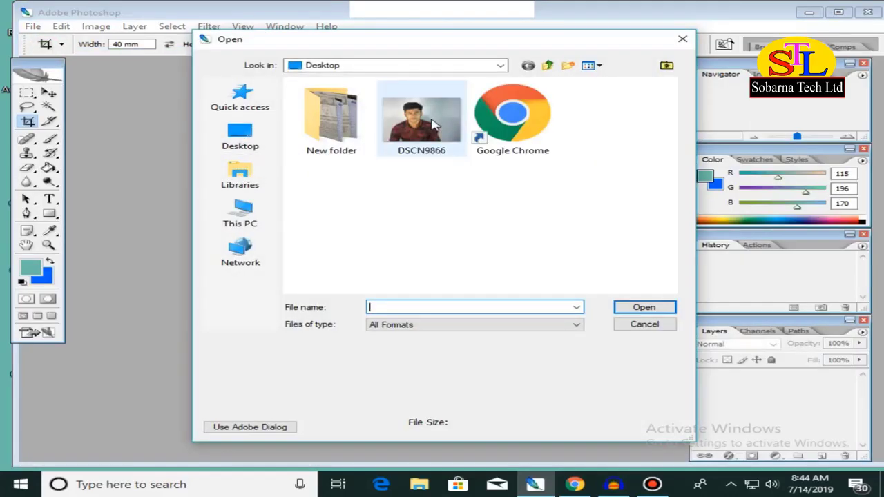
left_click(426, 116)
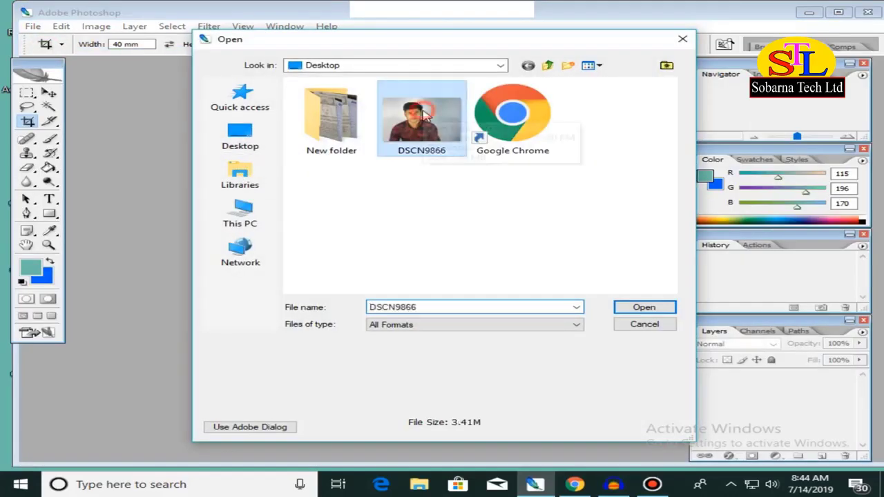
left_click(636, 309)
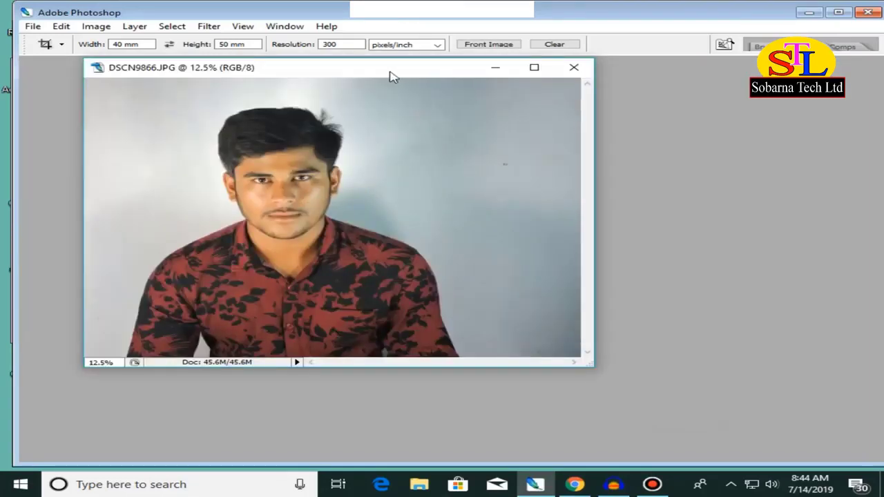
left_click_drag(390, 76, 446, 79)
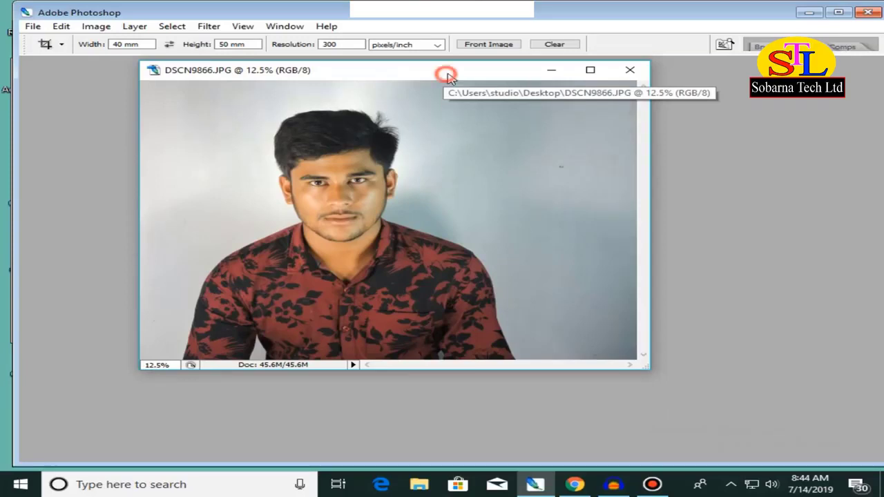
left_click_drag(445, 78, 455, 78)
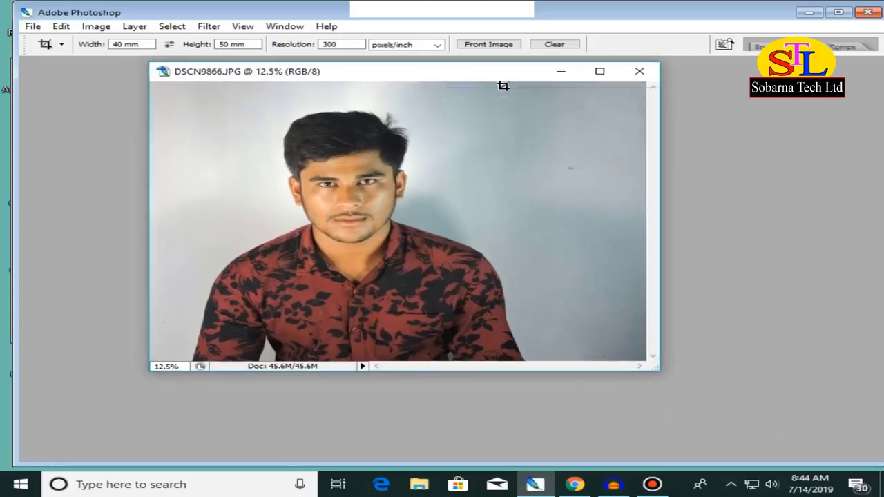
key("Tab")
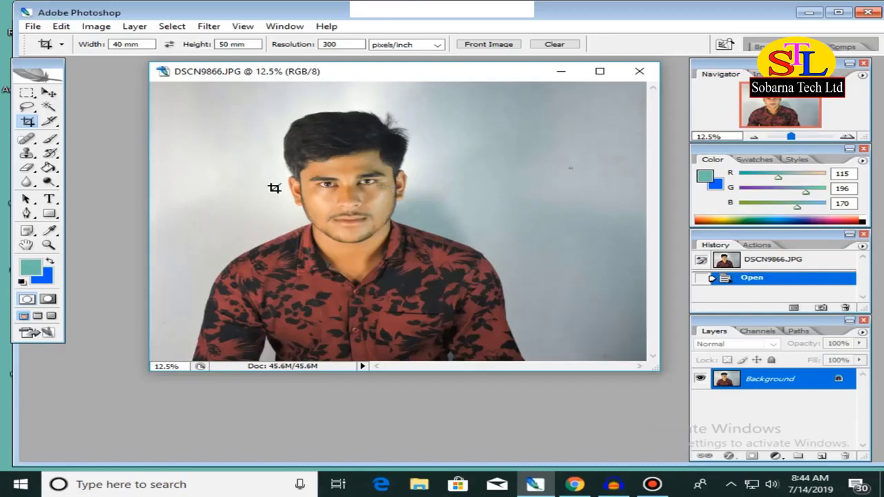
Choose the Crop tool and confirm width 40 mm, height 50 mm, resolution 300 pixels/inch
left_click(27, 123)
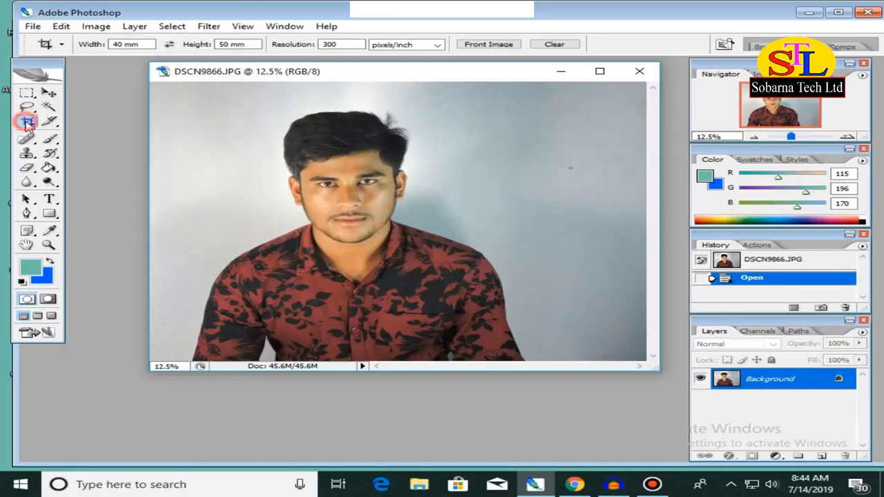
double_click(126, 44)
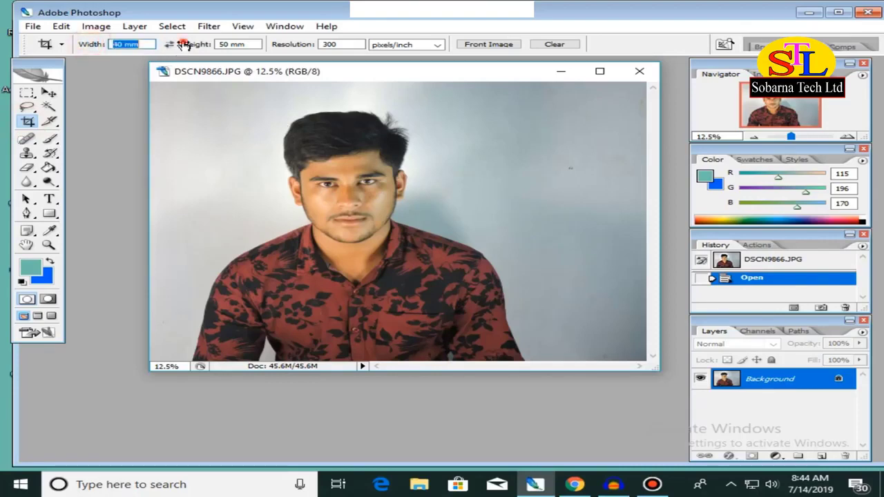
left_click(182, 44)
left_click(290, 46)
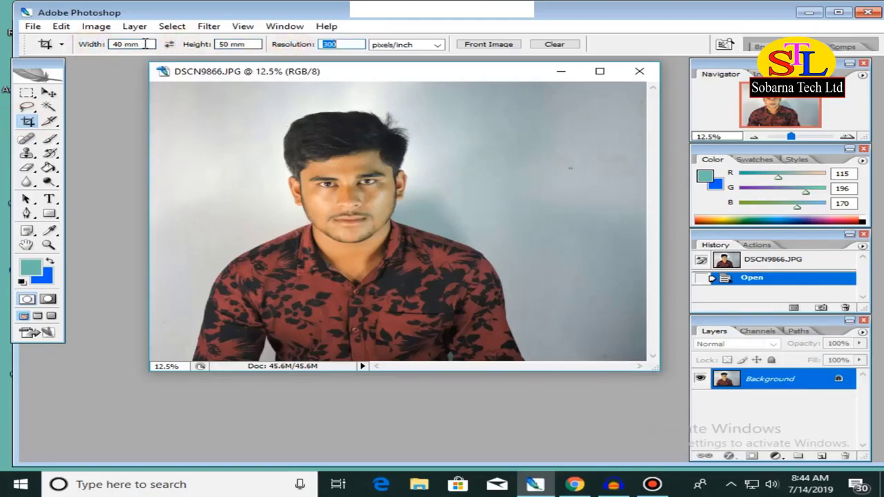
double_click(131, 44)
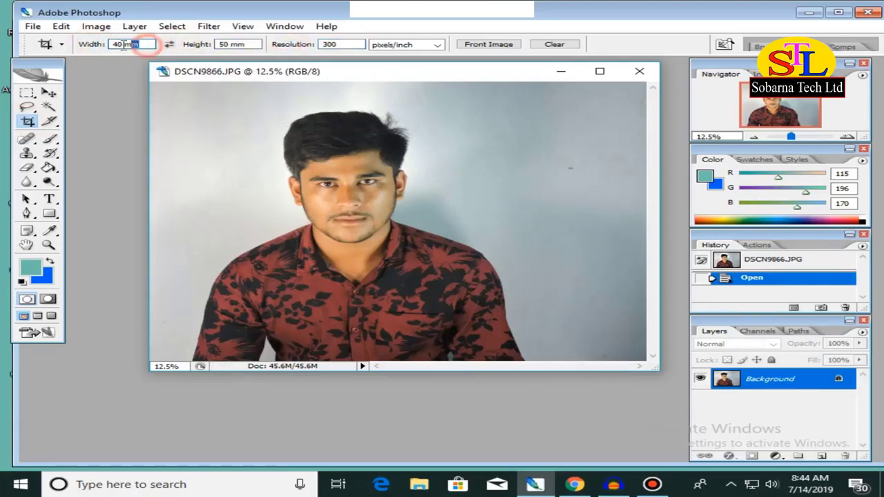
left_click(251, 44)
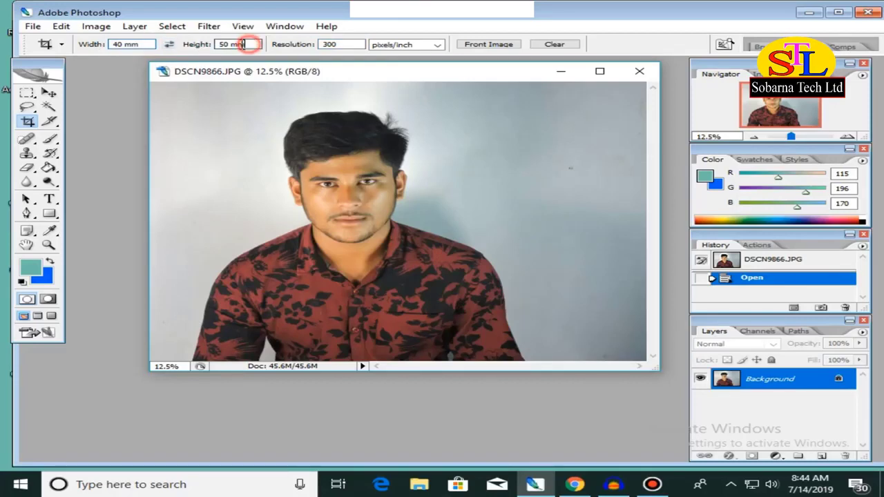
left_click(349, 45)
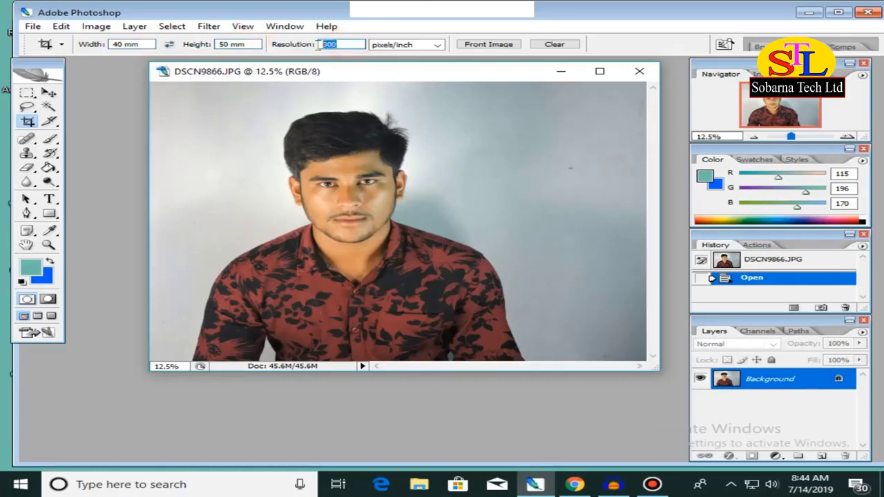
key("Tab")
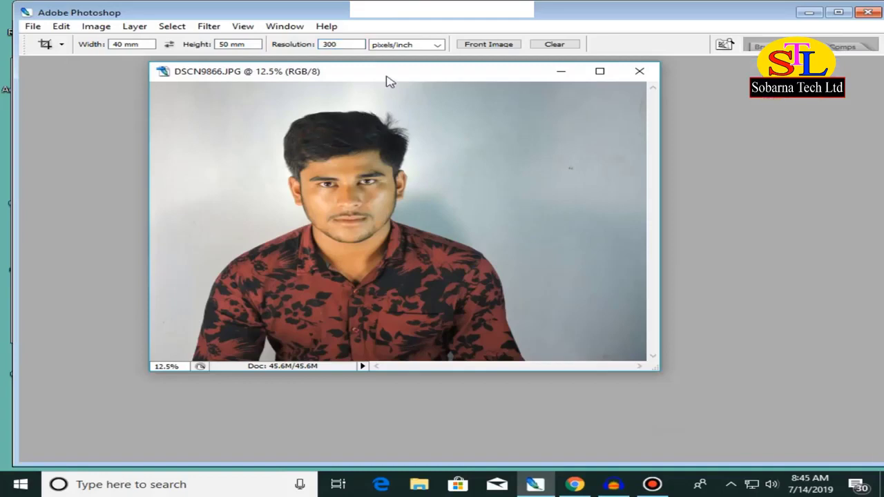
key("Tab")
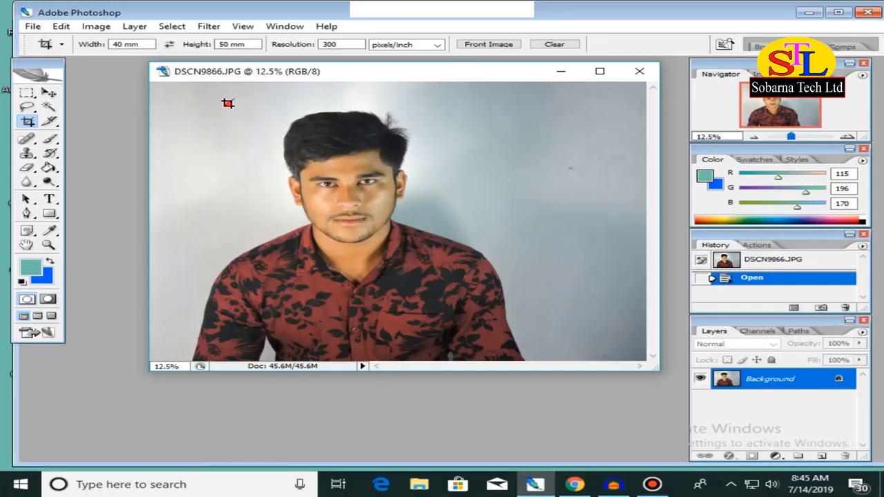
Draw and commit a crop box framing the head and shoulders
mouse_move(228, 103)
left_mouse_down()
mouse_move(539, 323)
mouse_move(470, 325)
left_mouse_up()
left_click_drag(401, 232, 418, 215)
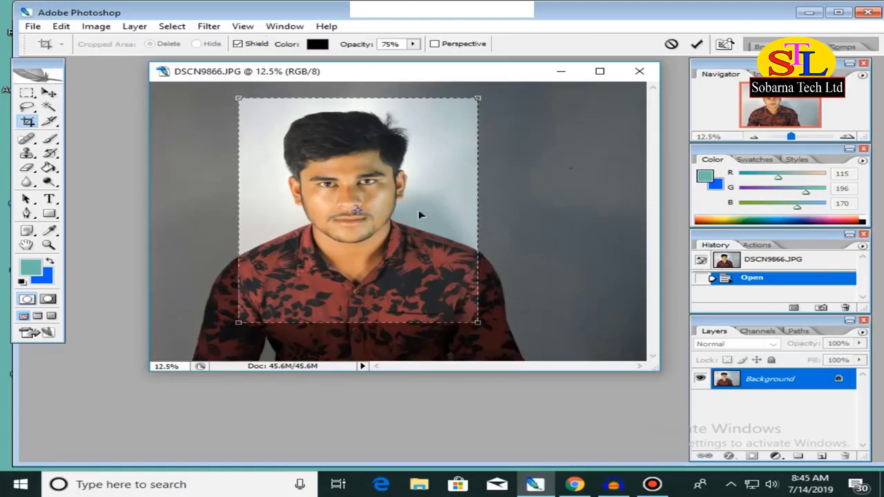
double_click(373, 203)
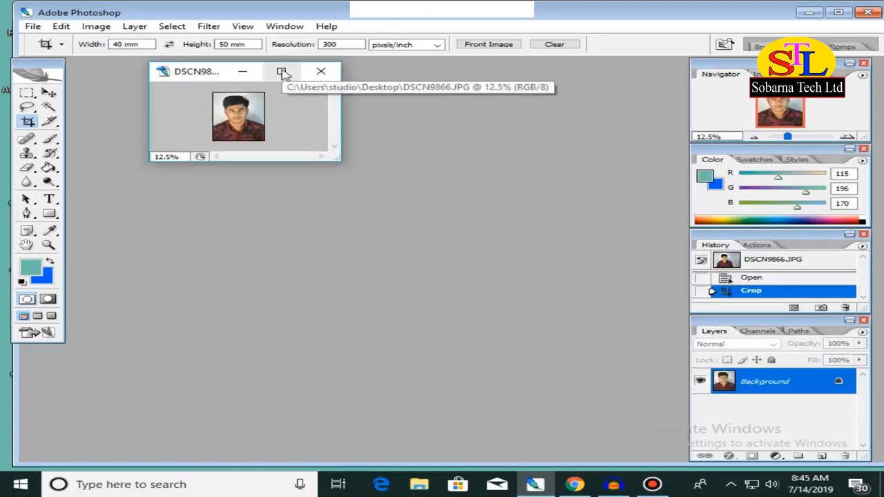
Maximize the cropped portrait's window and zoom in to view it at 100%
left_click(283, 73)
left_click(453, 234)
left_click(453, 234)
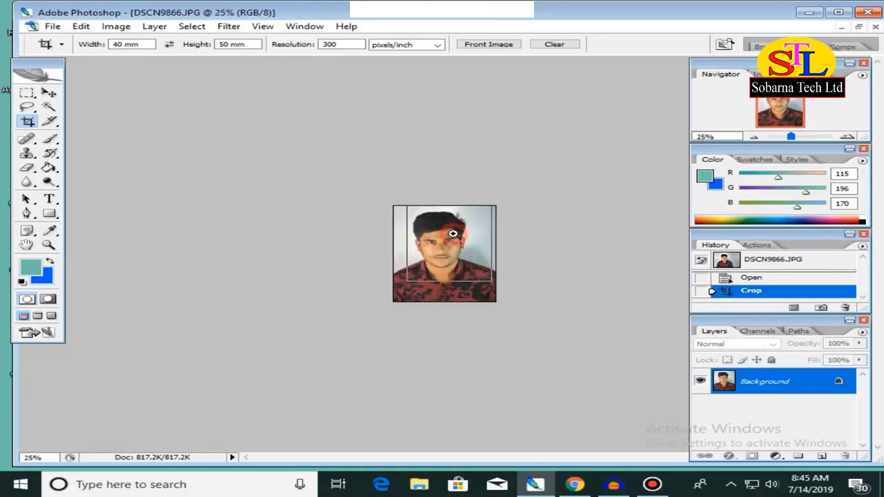
left_click(449, 236)
left_click(451, 232)
left_click(461, 226)
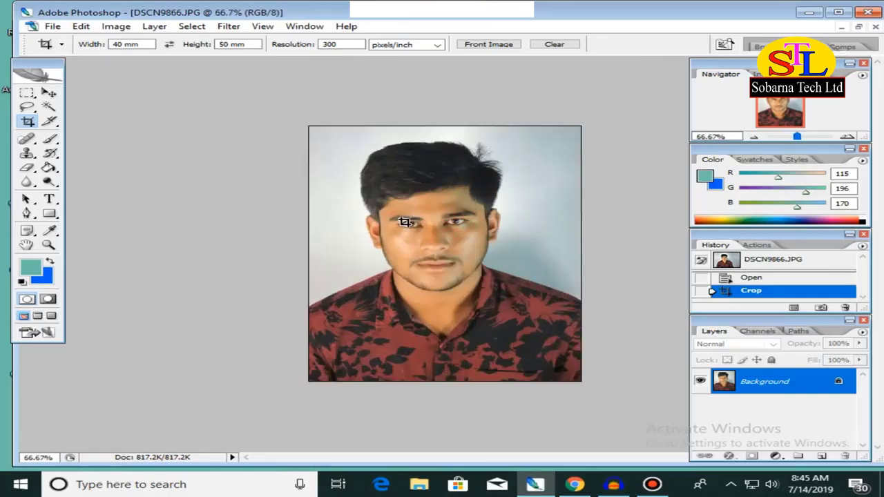
key("f")
mouse_move(405, 223)
left_mouse_down()
mouse_move(369, 219)
mouse_move(346, 192)
left_mouse_up()
left_click(346, 192)
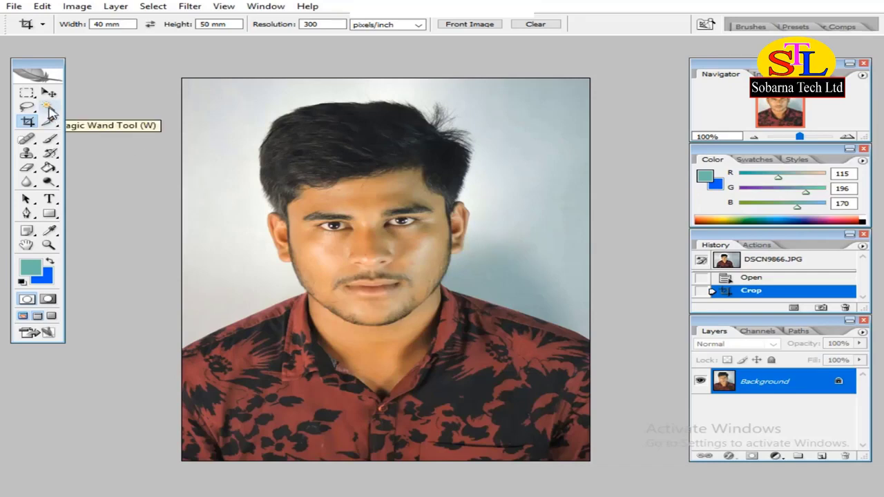
Select the grey-blue backdrop around the head and neck with the Magic Wand
left_click(49, 108)
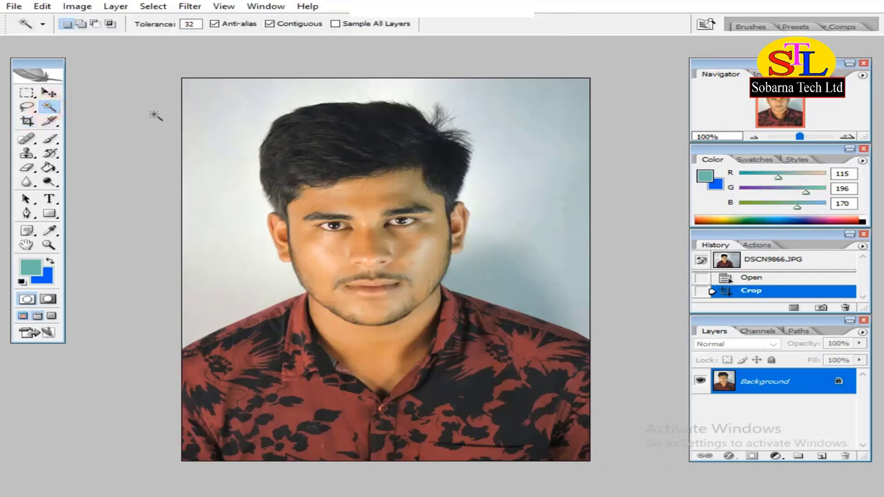
left_click(231, 108)
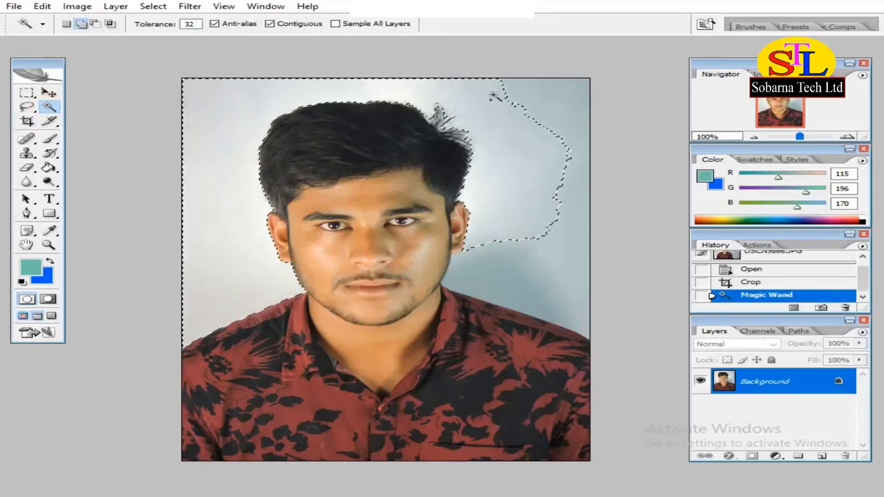
left_click(529, 145, "shift")
left_click(553, 304, "shift")
left_click(502, 286, "shift")
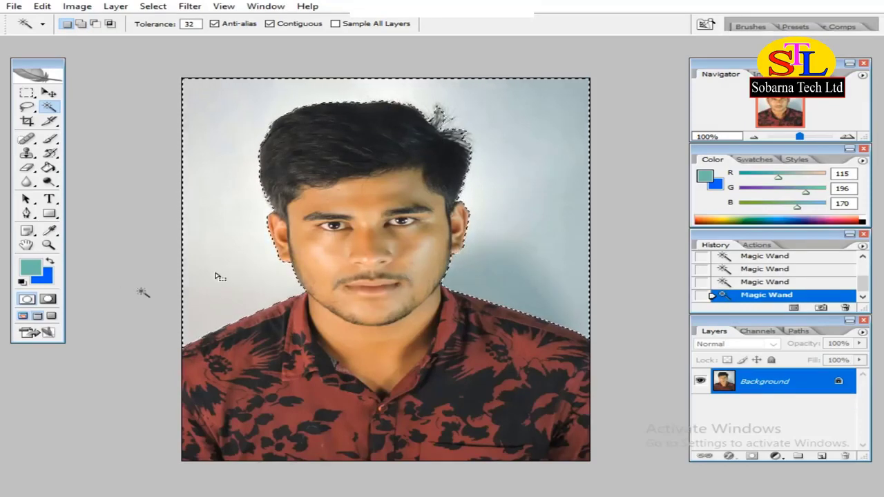
Set the background colour to white (ffffff) and clear the selected backdrop to it
key("i")
left_click(44, 278)
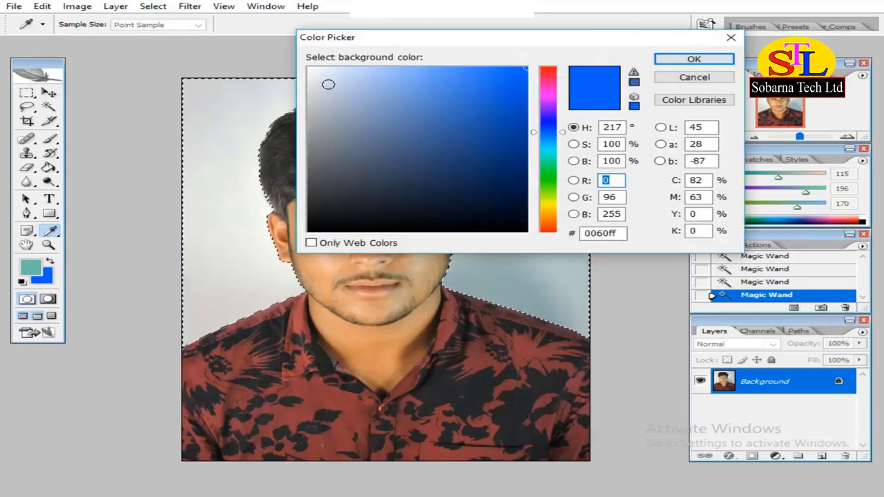
left_click_drag(325, 86, 297, 63)
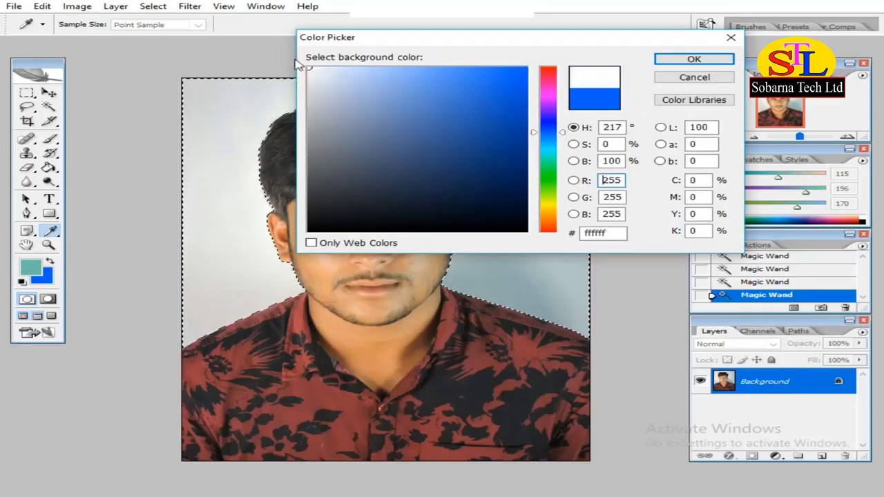
left_click(695, 59)
key("w")
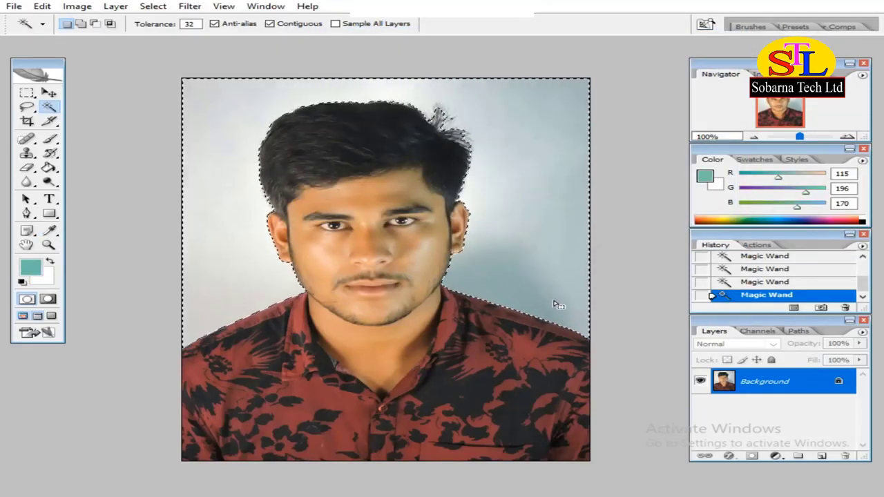
key("Delete")
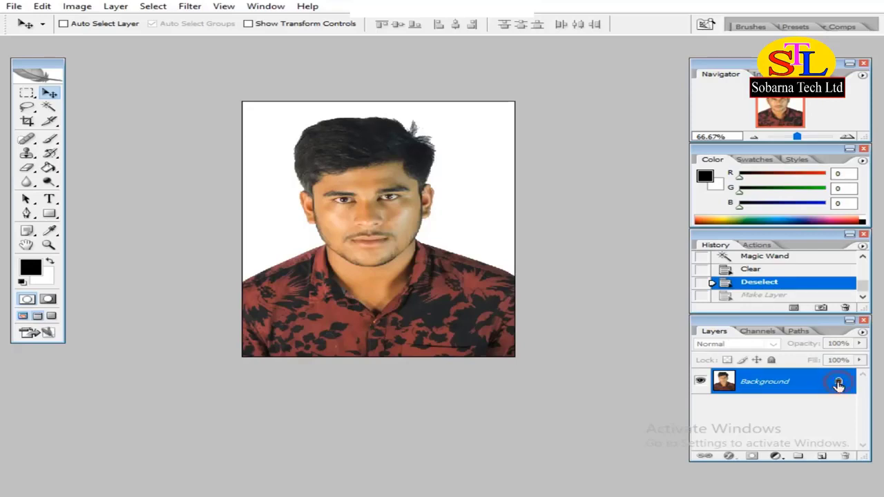
Convert Background into Layer 0 and stroke the photo with a 2 px black border
double_click(838, 384)
left_click(583, 151)
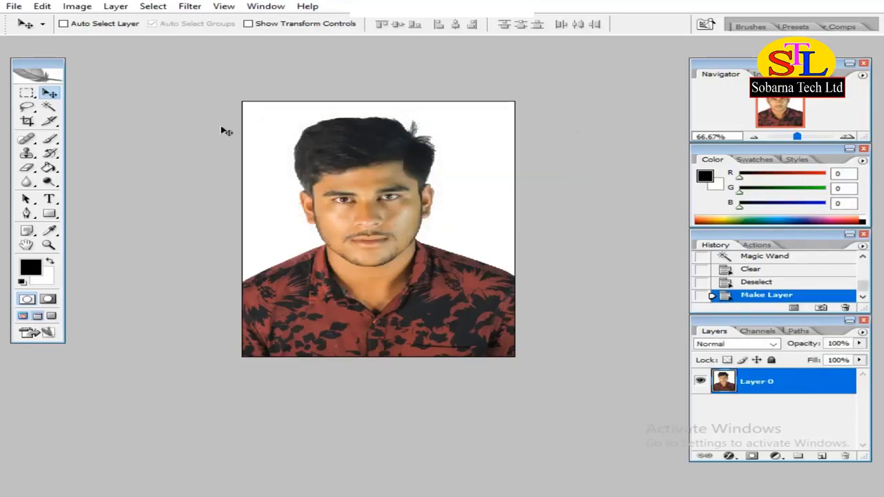
left_click(42, 7)
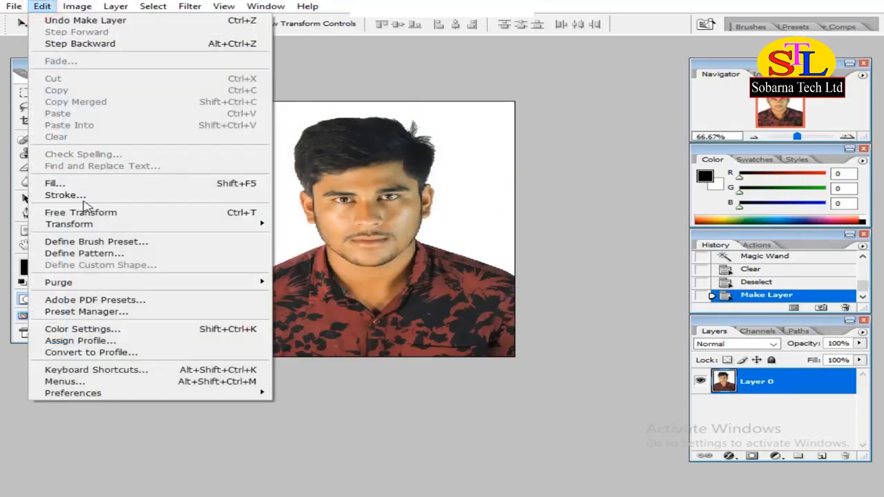
left_click(60, 196)
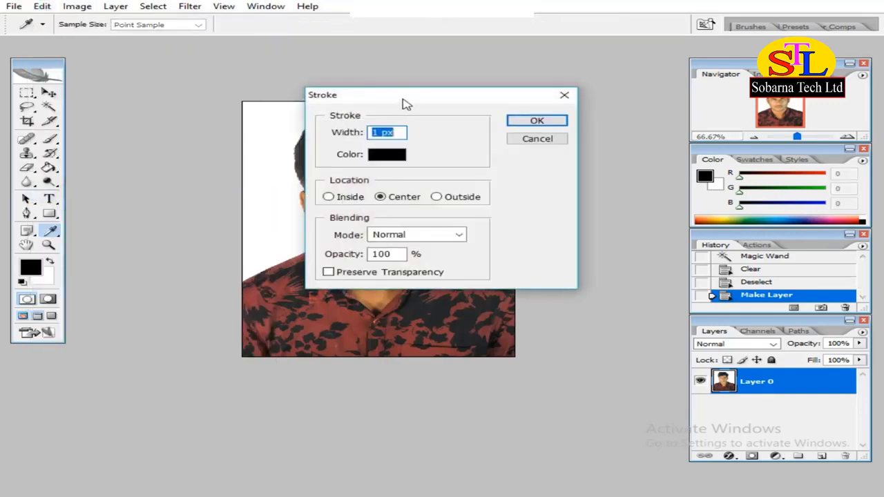
left_click_drag(407, 102, 557, 113)
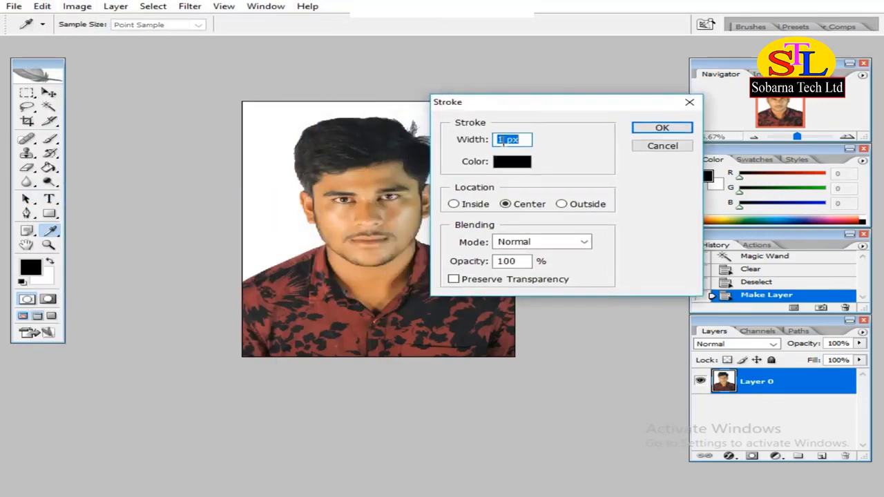
double_click(501, 139)
type("2")
left_click(661, 129)
key("v")
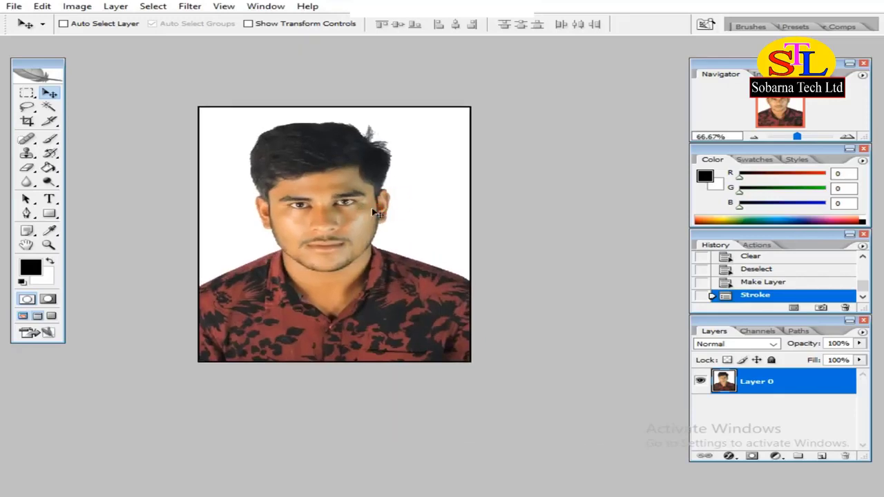
left_click(349, 210)
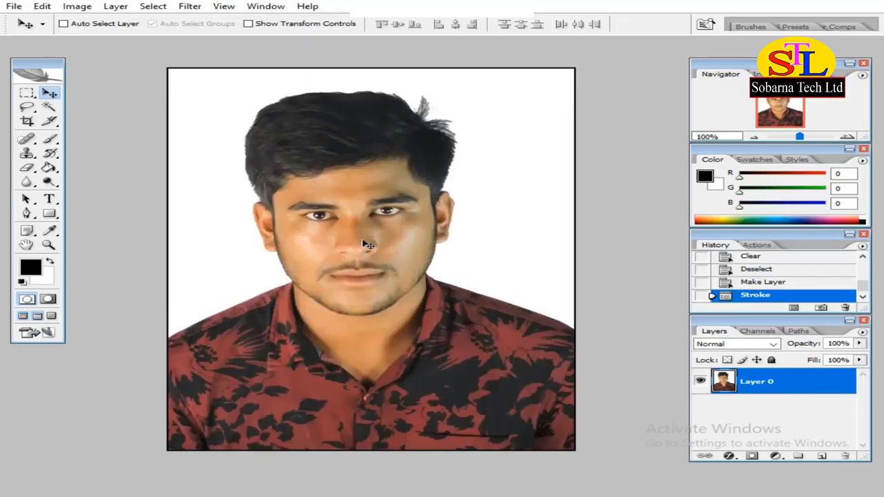
Apply Curves, raising the midpoint from 115 to 126 to brighten midtones
key("ctrl+m")
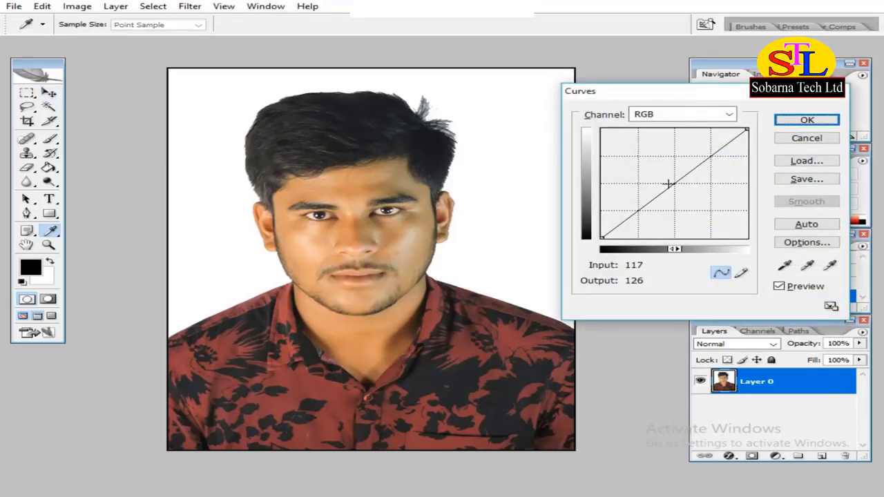
left_click(668, 183)
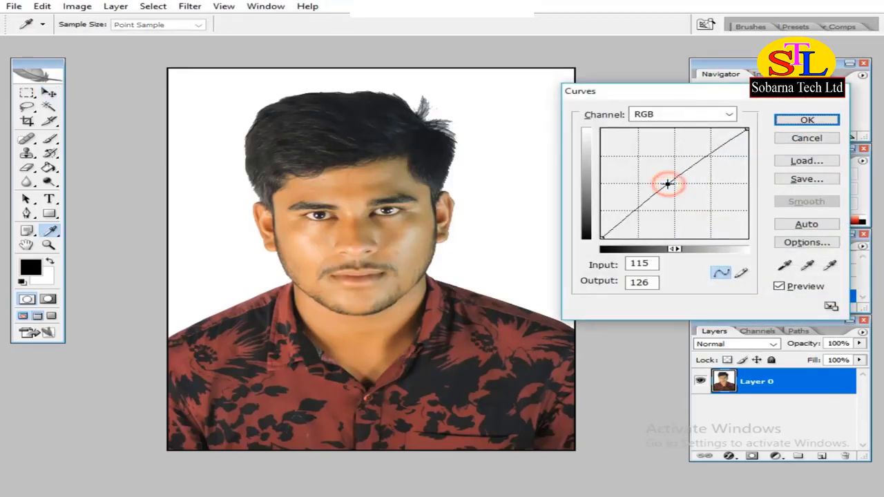
left_click(807, 121)
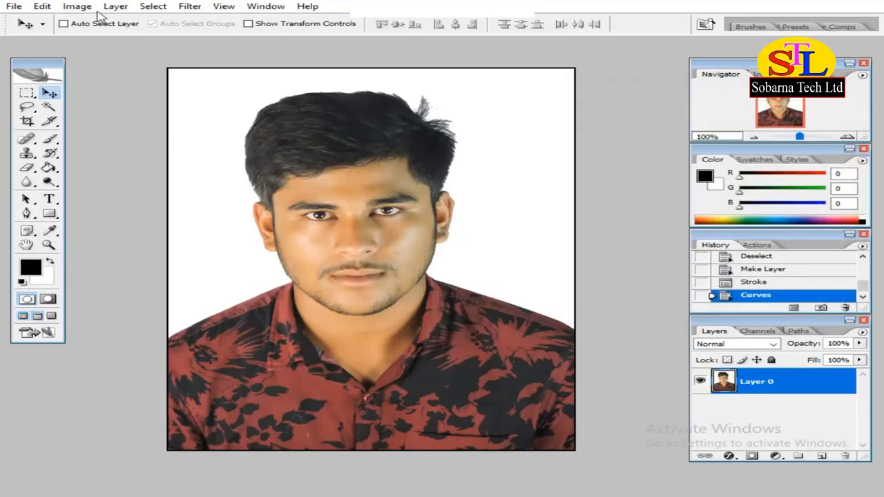
Apply Selective Color with Black raised +10% in the Blacks range
left_click(77, 6)
mouse_move(104, 37)
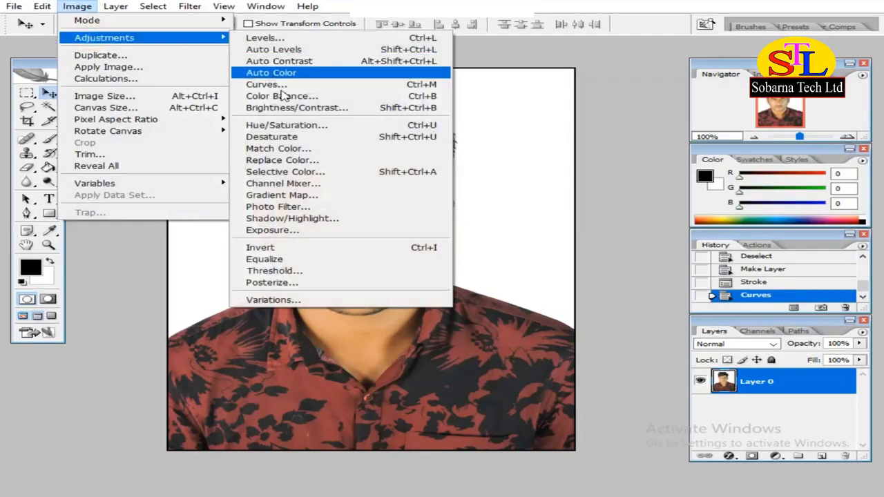
left_click(287, 173)
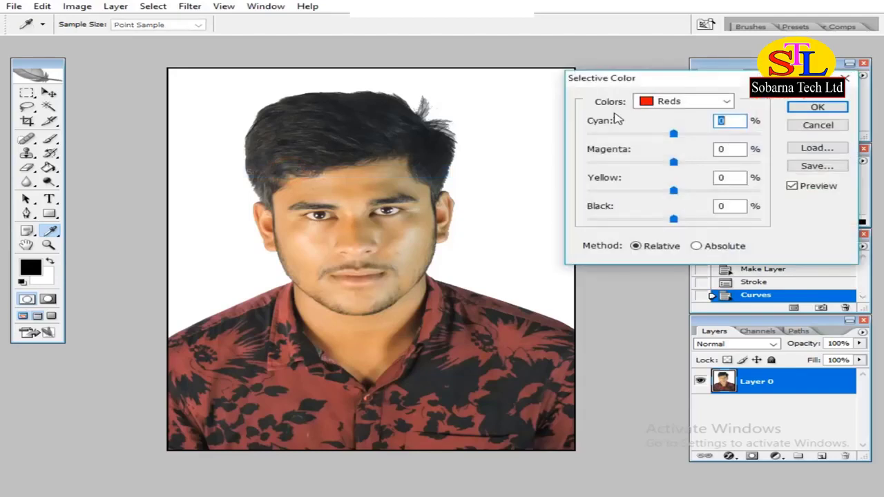
left_click(675, 102)
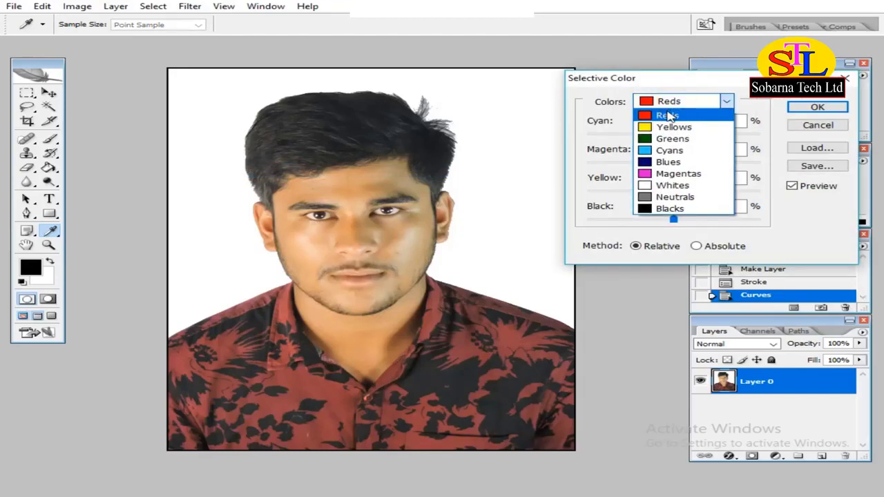
left_click(668, 113)
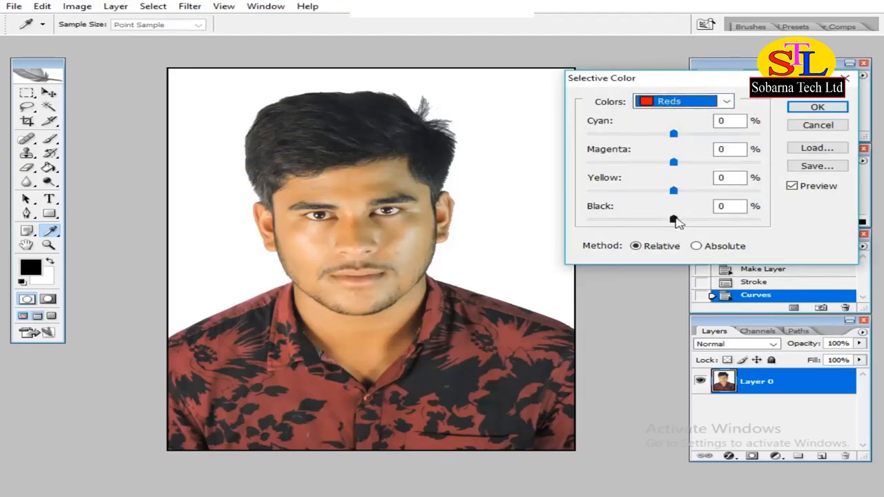
mouse_move(674, 219)
left_mouse_down()
mouse_move(683, 220)
mouse_move(673, 221)
left_mouse_up()
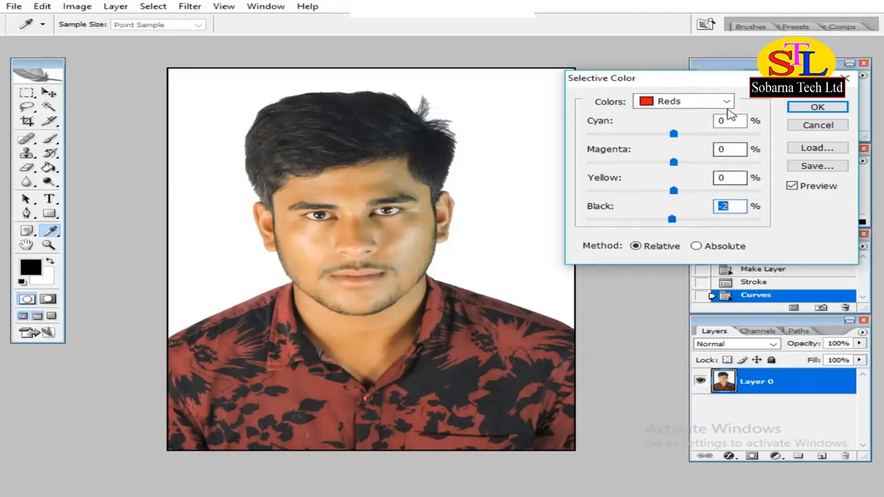
left_click(725, 102)
left_click(671, 208)
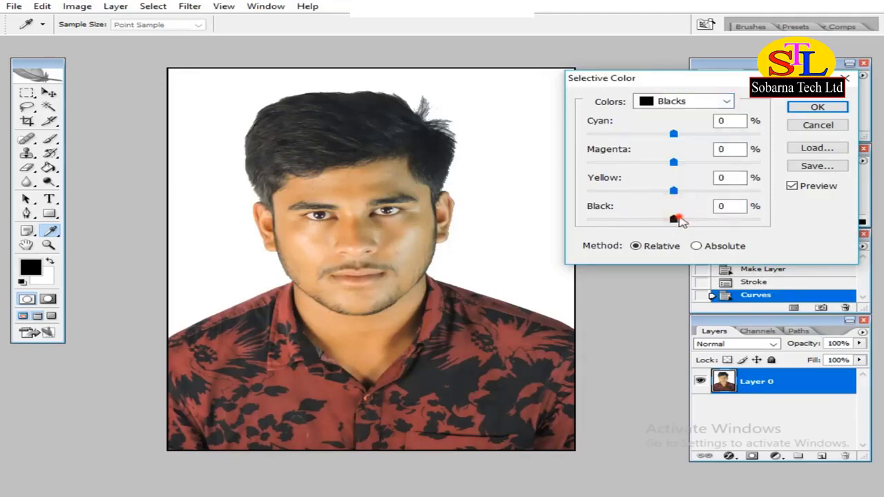
left_click_drag(675, 219, 682, 219)
key("Return")
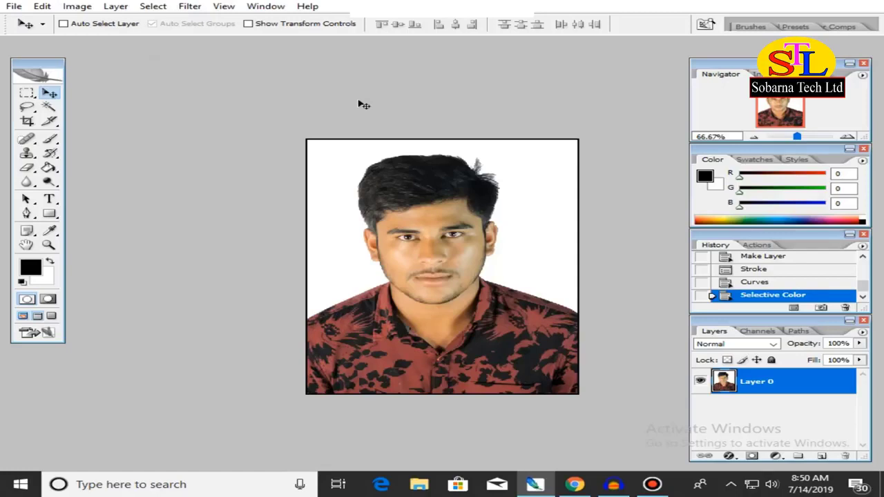
Create a new A4 Untitled-1 document at 300 pixels/inch
left_click(13, 8)
left_click(26, 21)
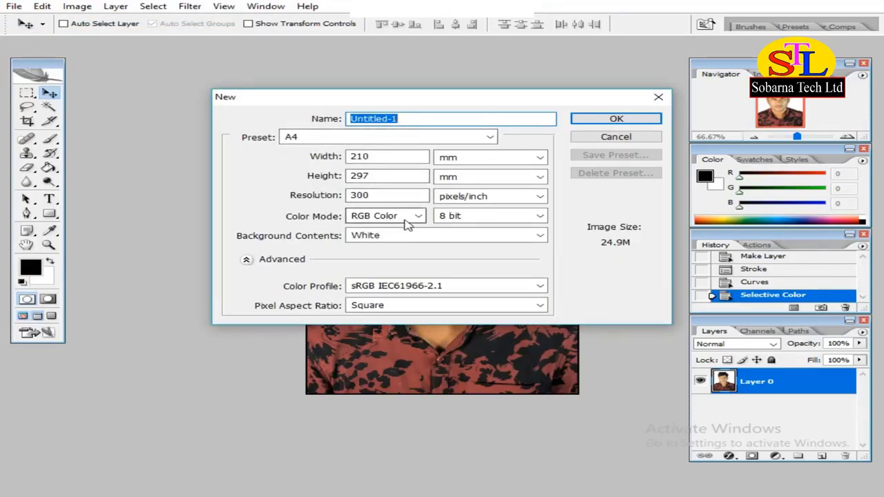
left_click(612, 119)
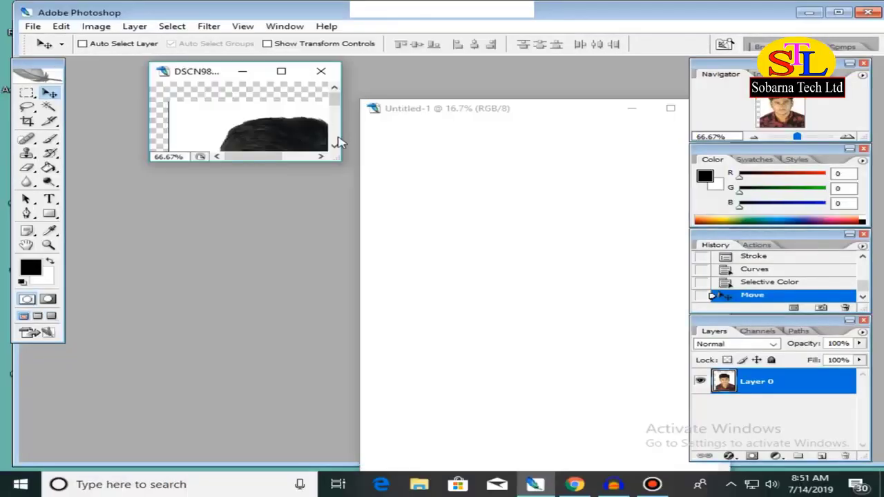
Drag the portrait onto Untitled-1 as Layer 1, then maximize and zoom in on the page
left_click(274, 110, "alt")
left_click(274, 111, "alt")
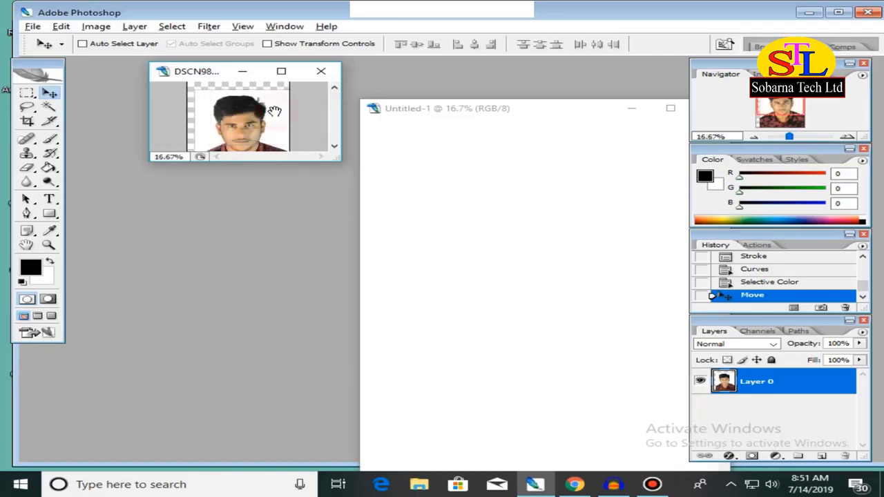
left_click(276, 112, "alt")
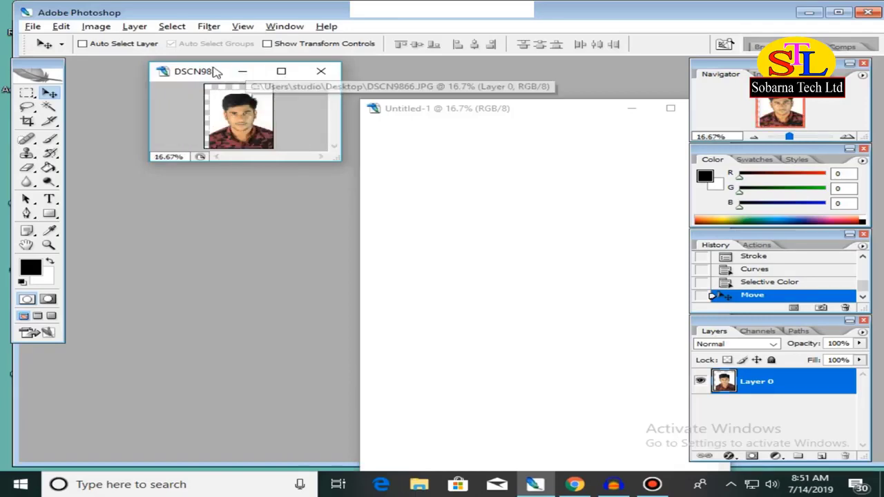
left_click_drag(207, 71, 194, 86)
left_click_drag(234, 141, 514, 220)
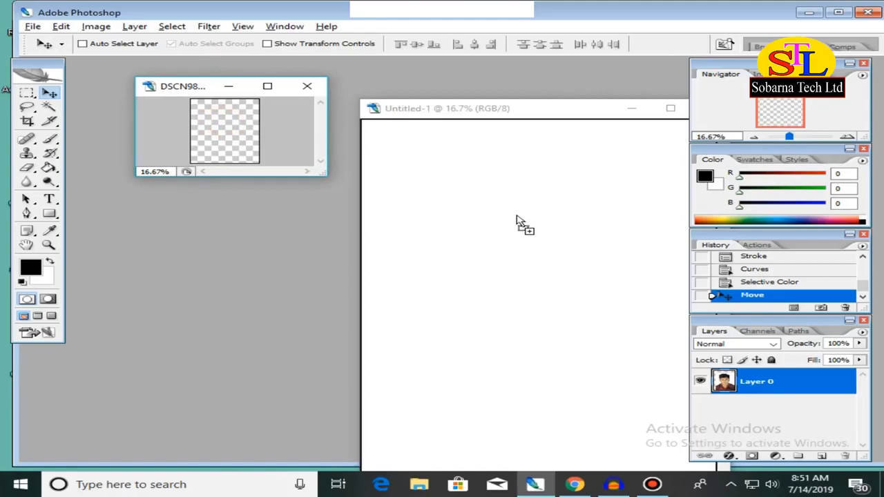
left_click_drag(515, 220, 517, 223)
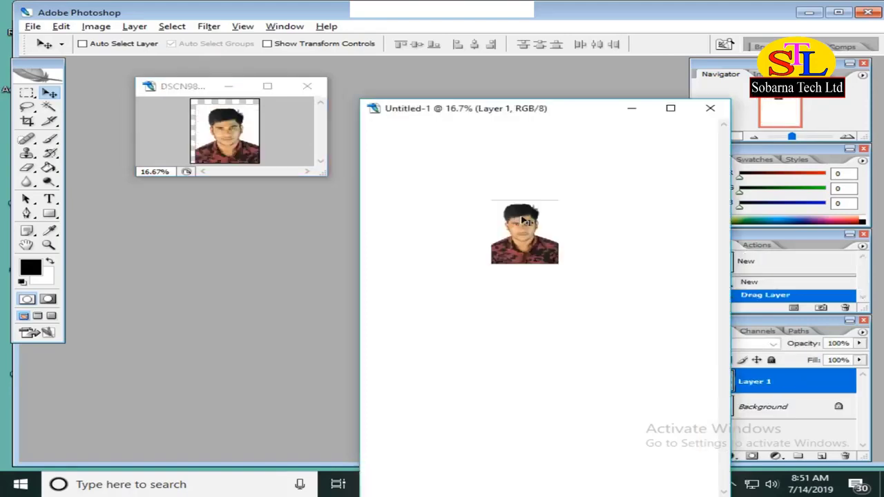
left_click(670, 108)
key("ctrl+plus")
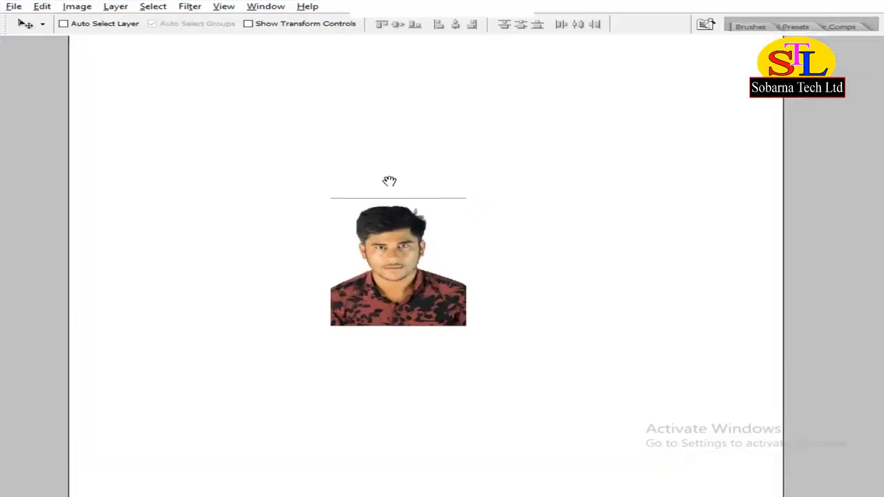
Place the portrait top-left and Alt-drag copies into two rows of four
left_click_drag(484, 316, 228, 159)
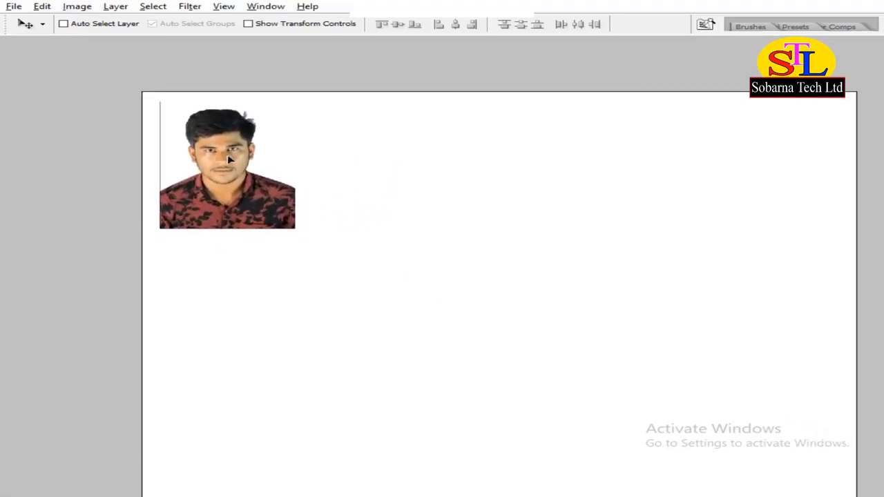
key("alt")
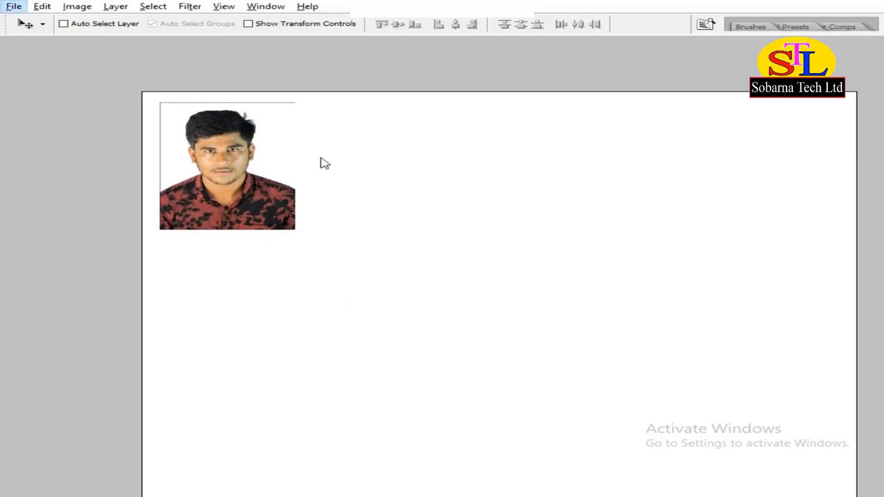
left_click(359, 146)
left_click_drag(241, 171, 386, 168)
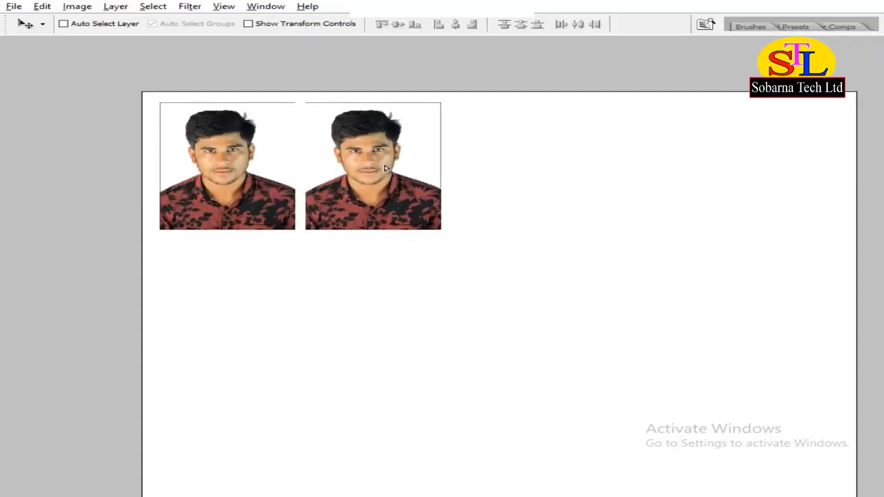
left_click_drag(358, 171, 643, 171)
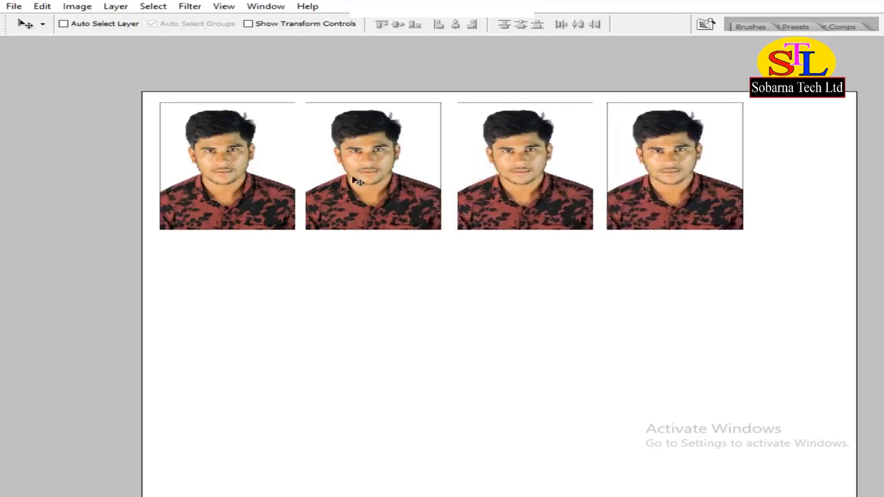
mouse_move(690, 281)
left_mouse_down()
mouse_move(196, 134)
mouse_move(206, 136)
mouse_move(225, 281)
mouse_move(205, 273)
left_mouse_up()
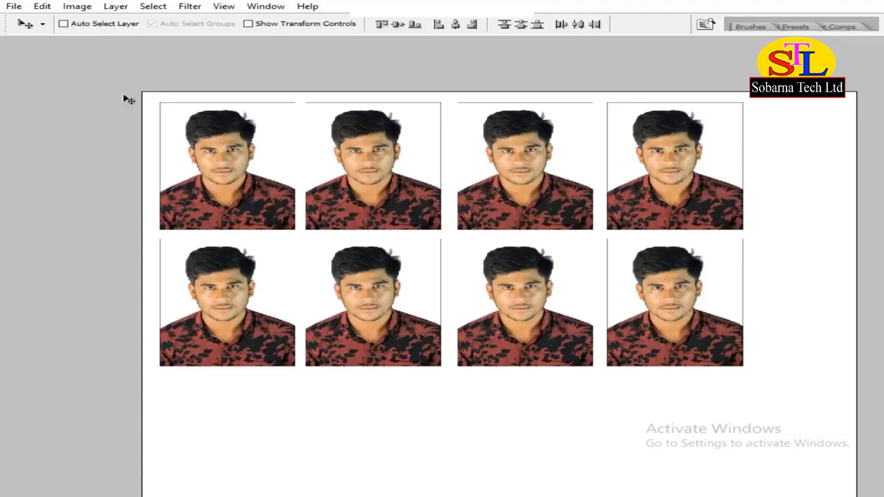
left_click(13, 7)
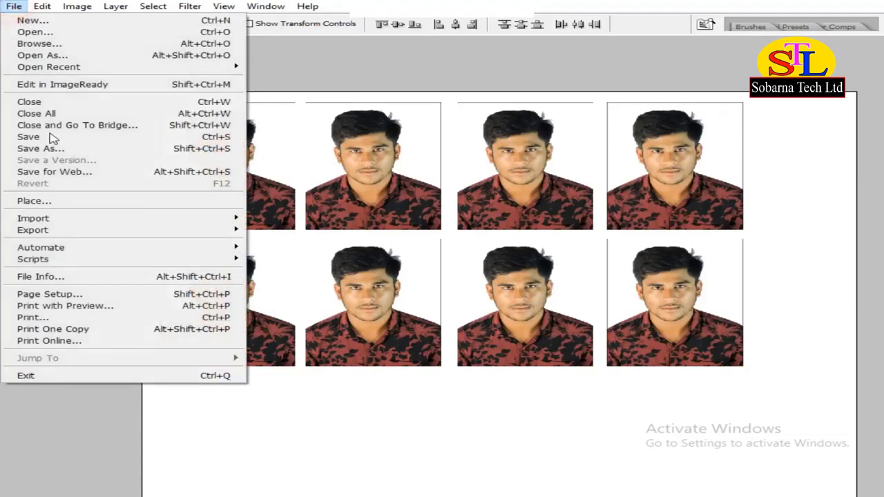
Open Print with Preview and proceed to print, accepting the clipping warning
left_click(74, 306)
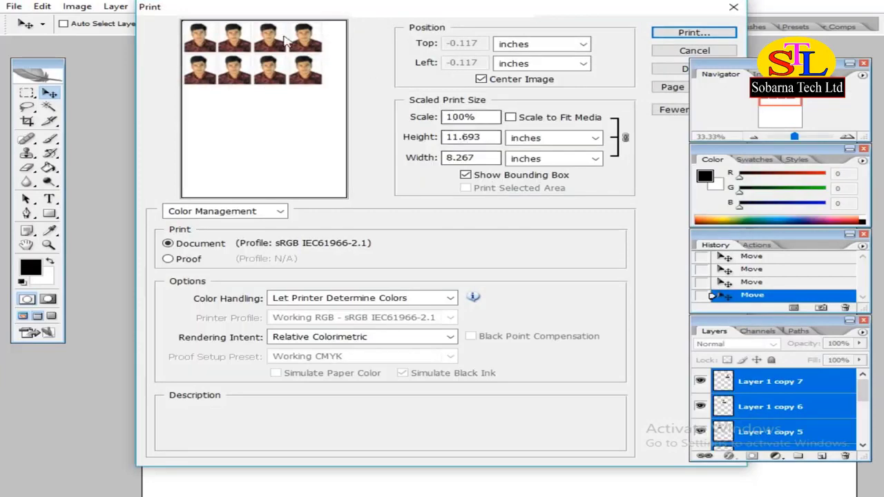
left_click_drag(370, 9, 340, 39)
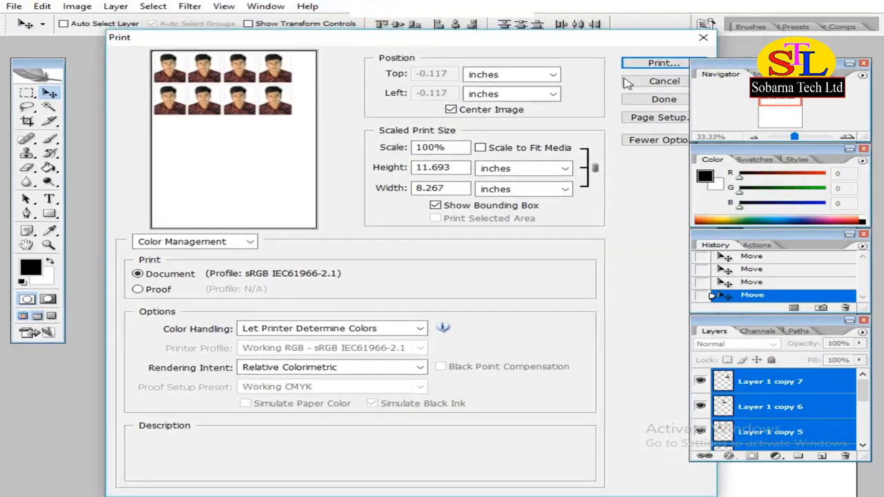
left_click(653, 64)
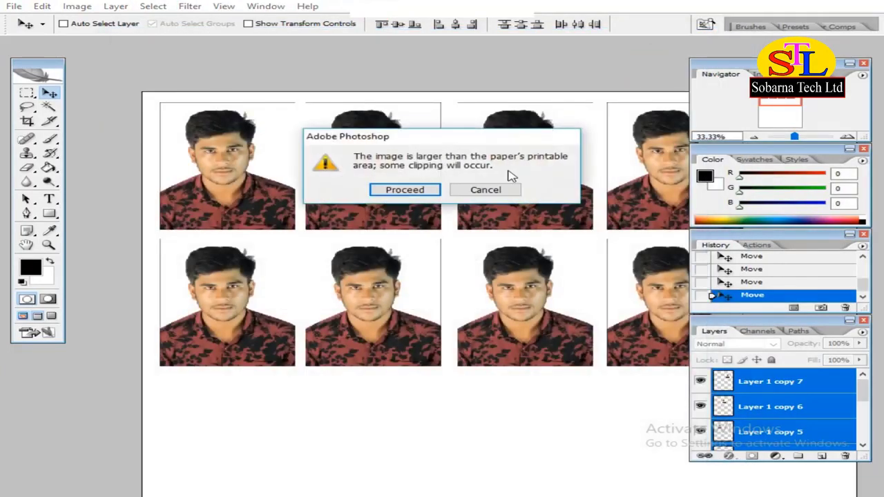
left_click(417, 194)
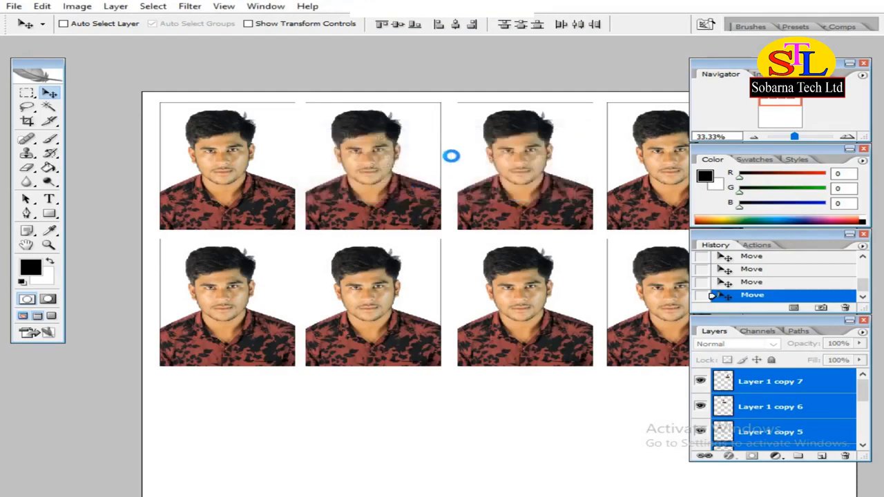
Choose the EPSON L380 and set its properties to A4 Premium Presentation Paper Matte
left_click(432, 97)
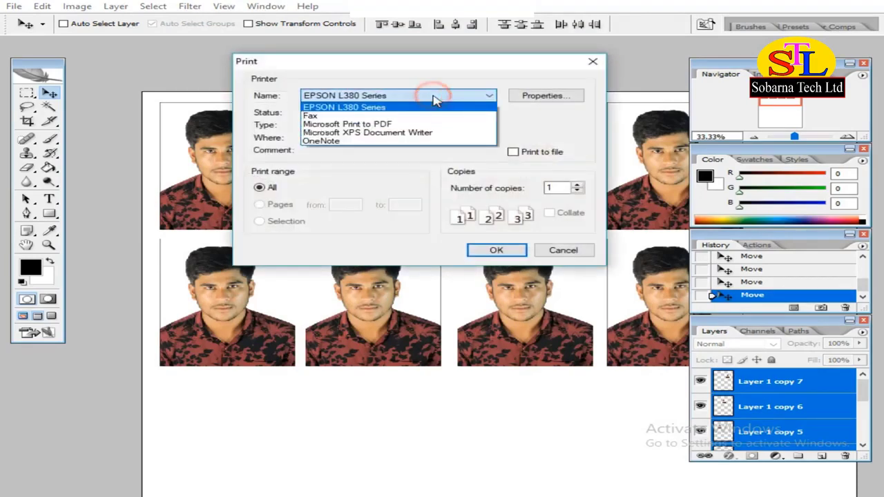
left_click(435, 94)
left_click(542, 97)
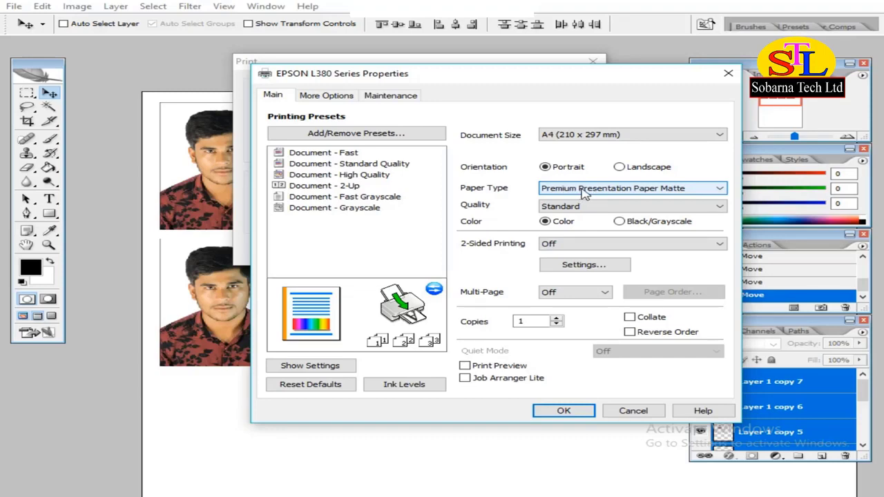
left_click(583, 194)
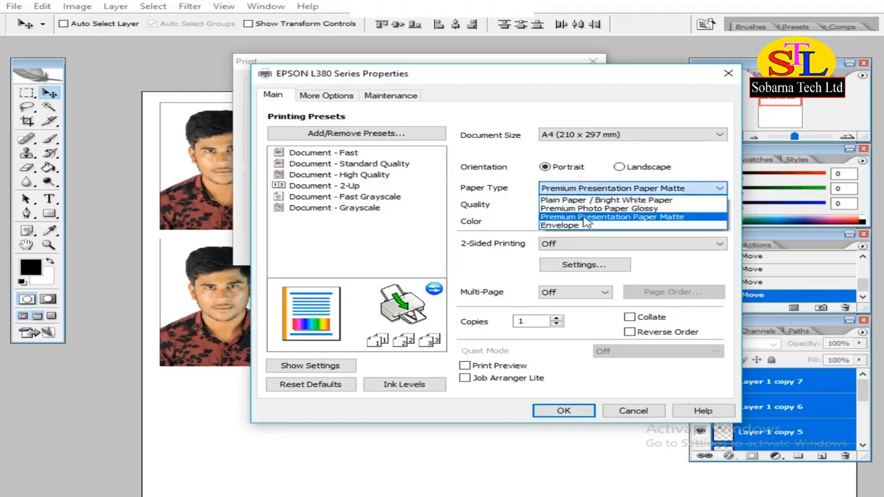
left_click(661, 220)
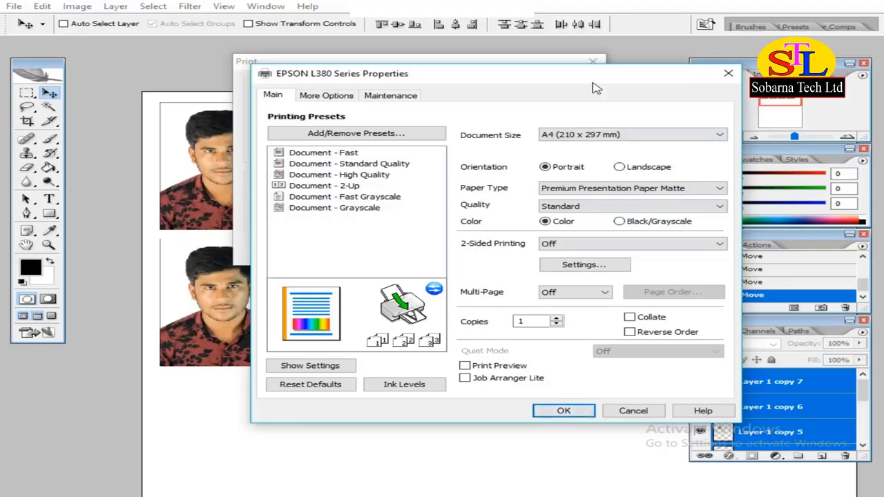
left_click_drag(592, 87, 552, 83)
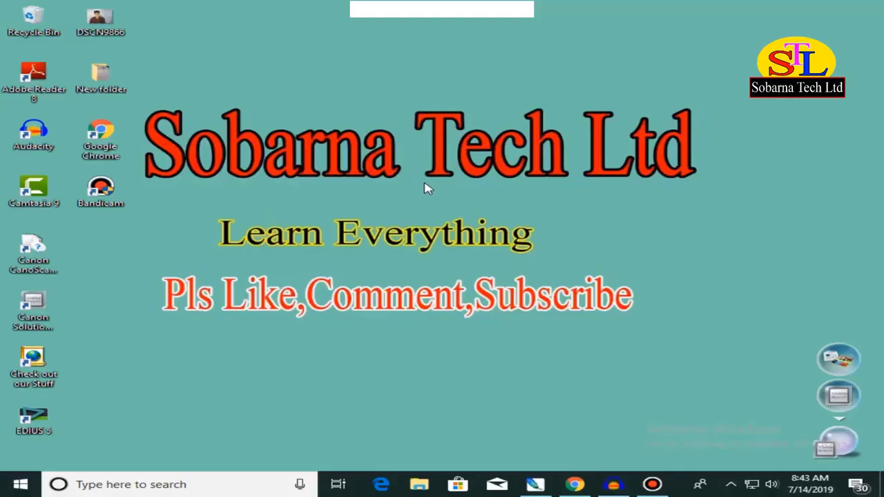
right_click(372, 110)
left_click(408, 148)
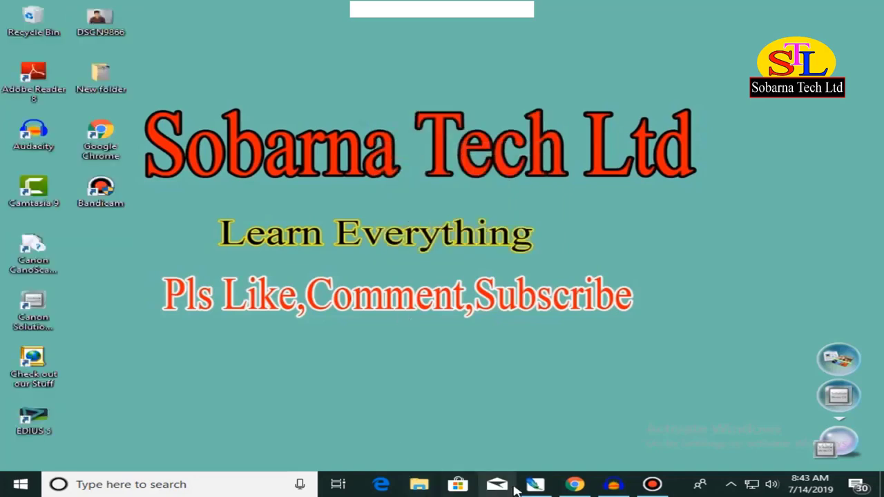